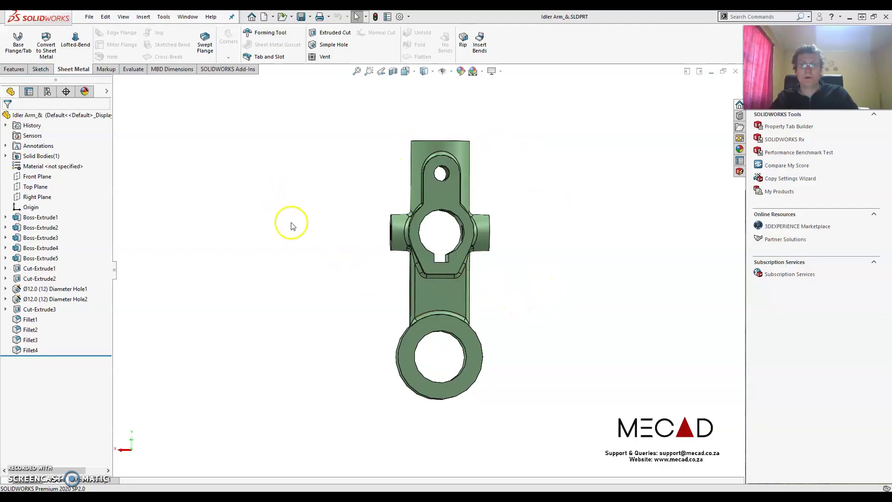
# Create a new drawing from the Mecad template and dismiss the automatic model view insertion
pyautogui.click(90, 17)
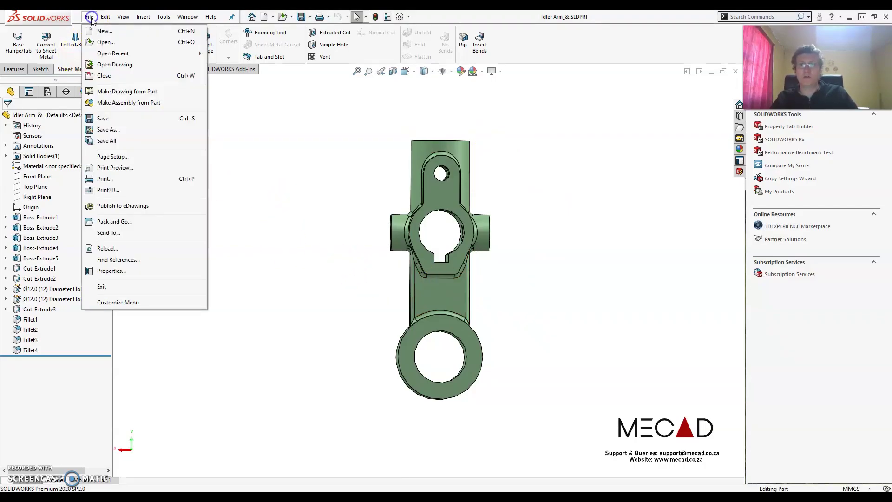
pyautogui.click(104, 31)
pyautogui.click(326, 185)
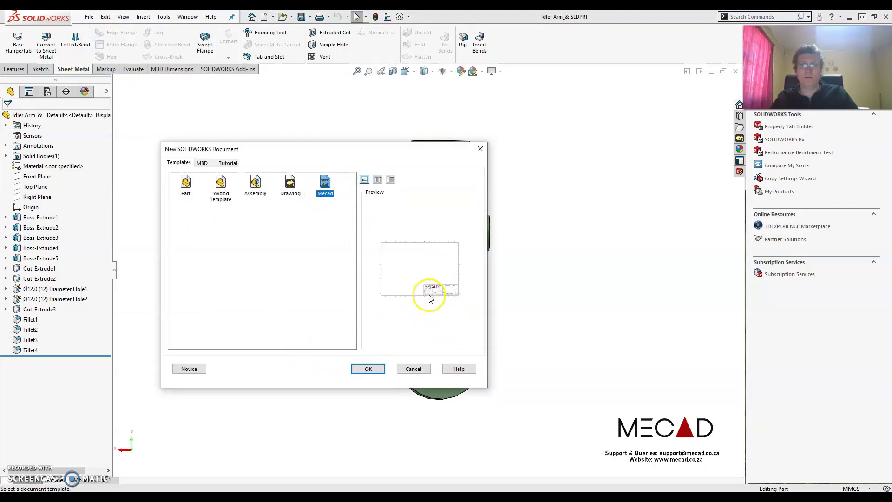
pyautogui.click(367, 371)
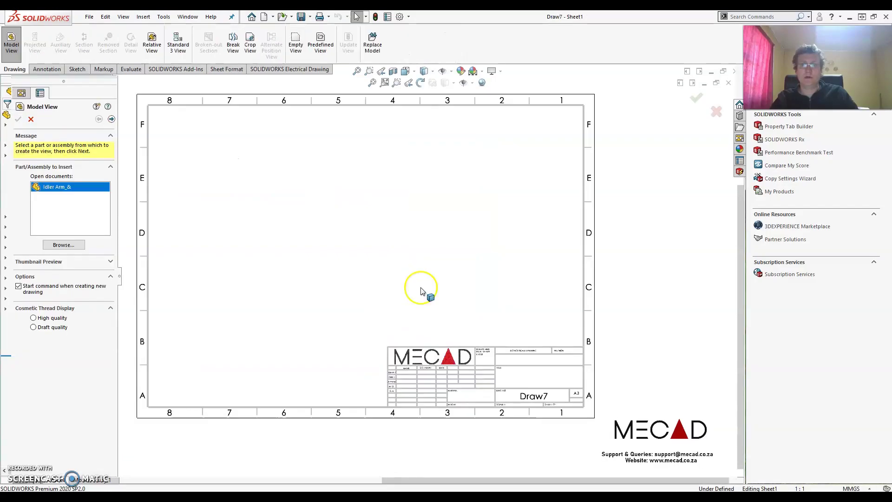
pyautogui.click(32, 120)
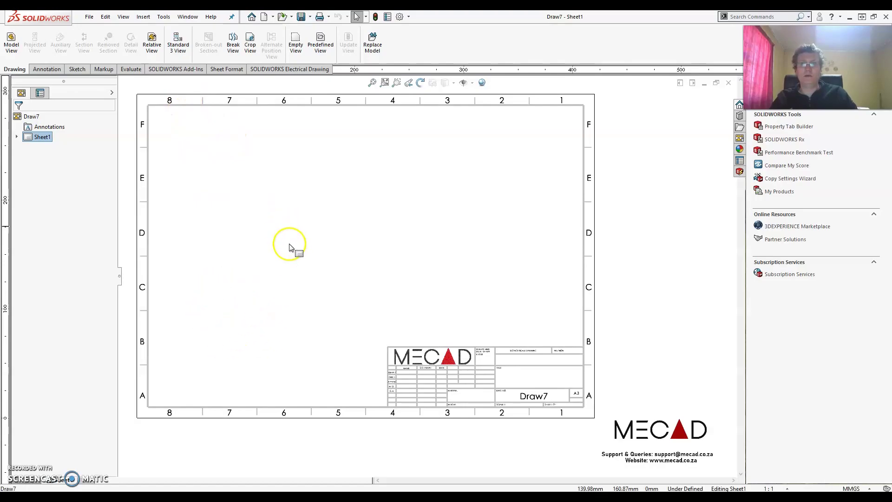
# Place an empty predefined view on the sheet around zone C7, keeping the front orientation and the sheet scale
pyautogui.rightClick(286, 181)
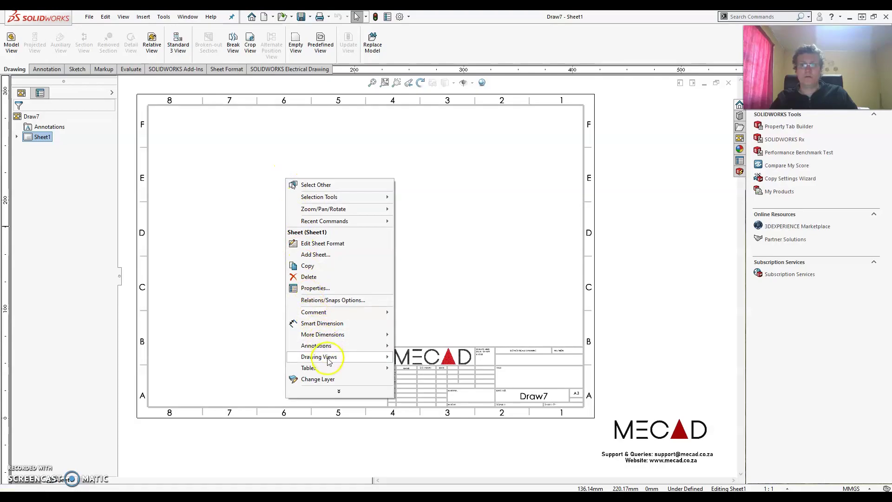
pyautogui.moveTo(335, 361)
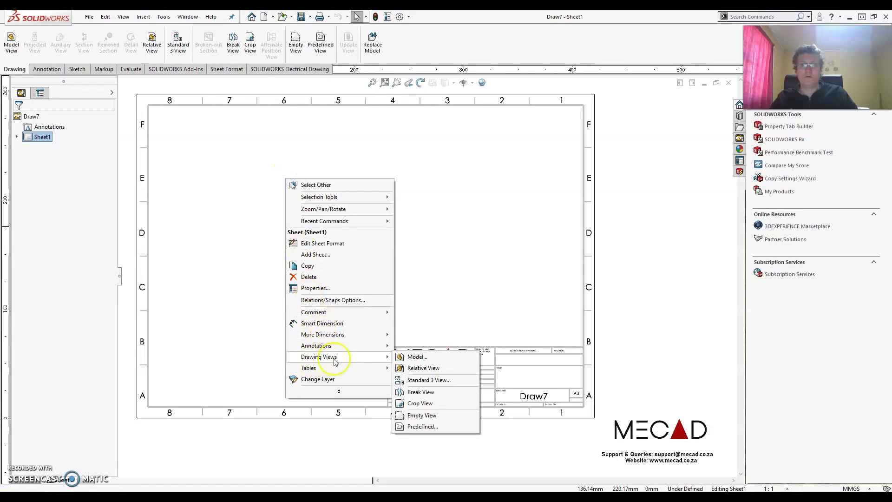
pyautogui.click(421, 426)
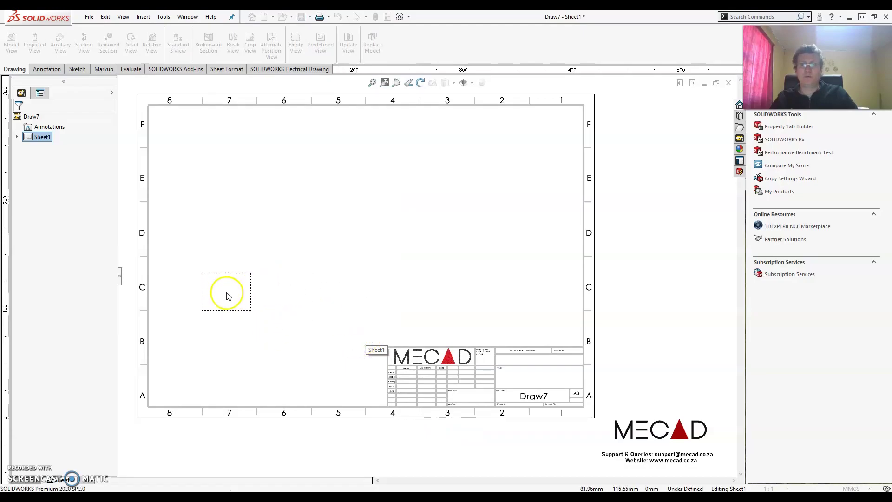
pyautogui.click(246, 310)
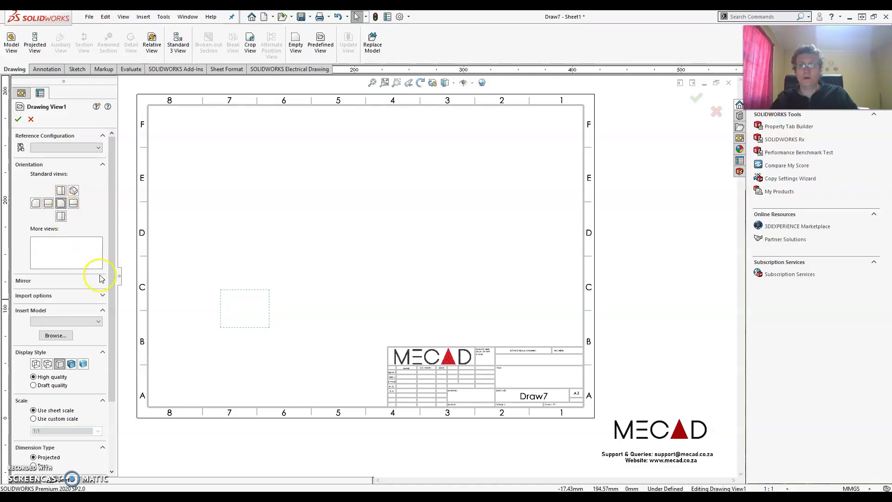
pyautogui.moveTo(110, 279); pyautogui.dragTo(114, 335)
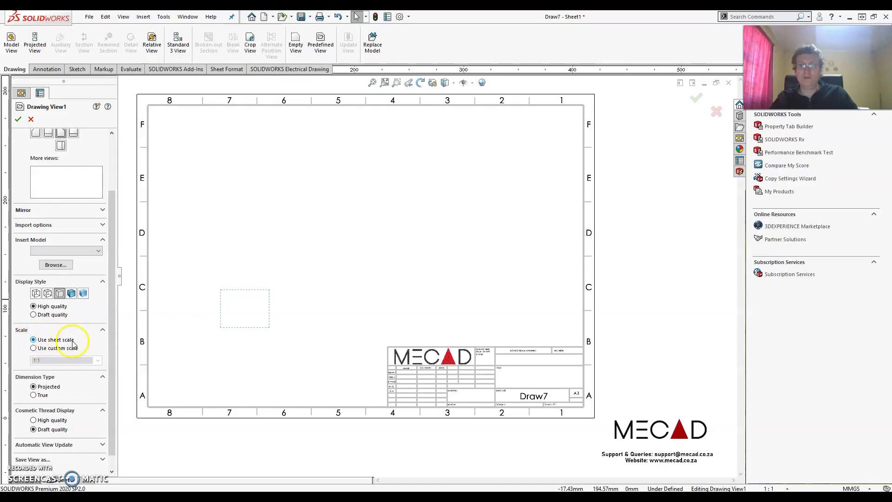
pyautogui.click(19, 121)
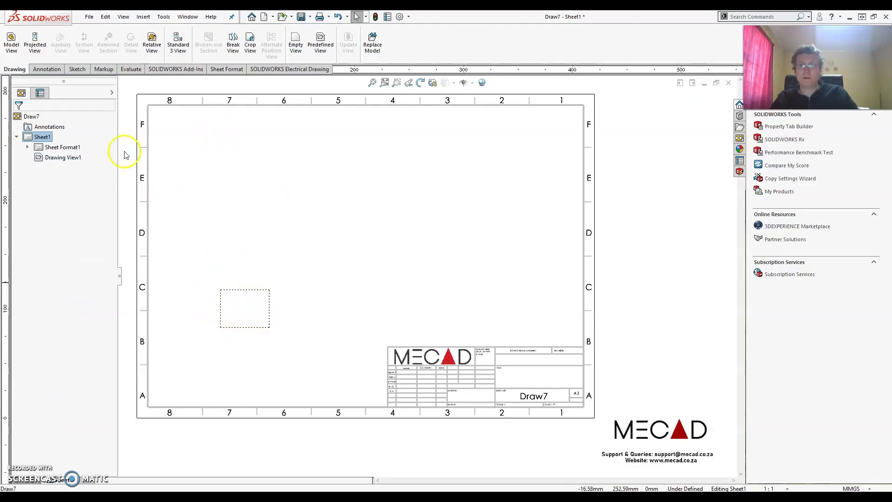
# Add three projected views from the predefined view: one above, one to its right and one diagonally up to the right
pyautogui.click(35, 46)
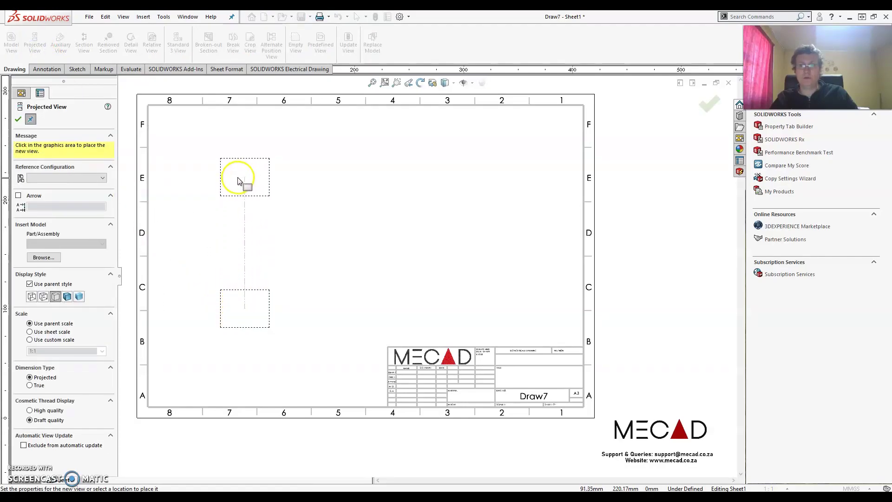
pyautogui.click(242, 187)
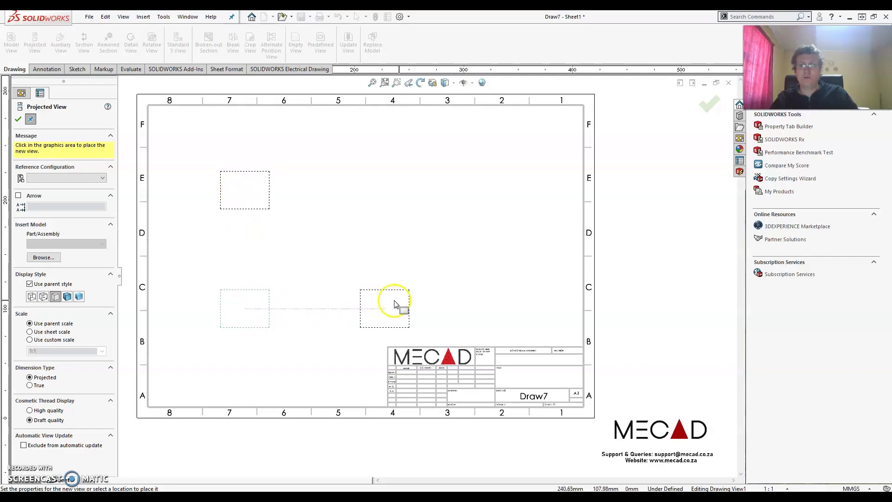
pyautogui.click(427, 301)
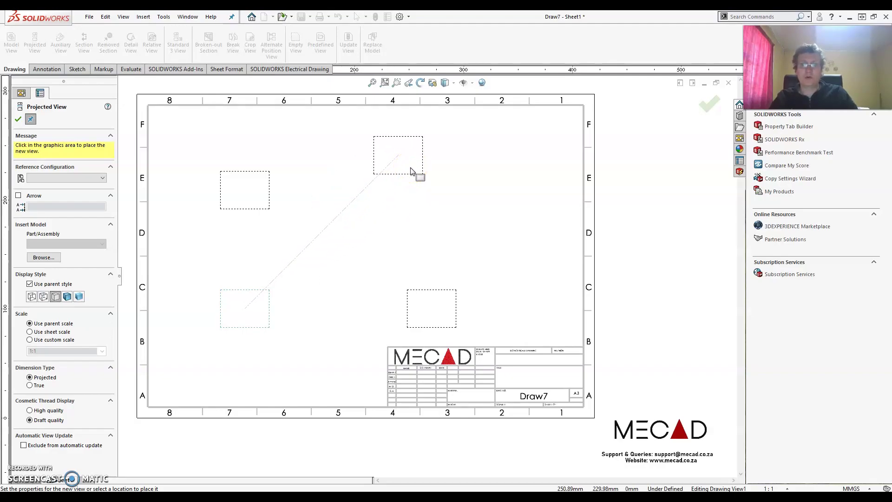
pyautogui.moveTo(411, 171); pyautogui.dragTo(486, 178)
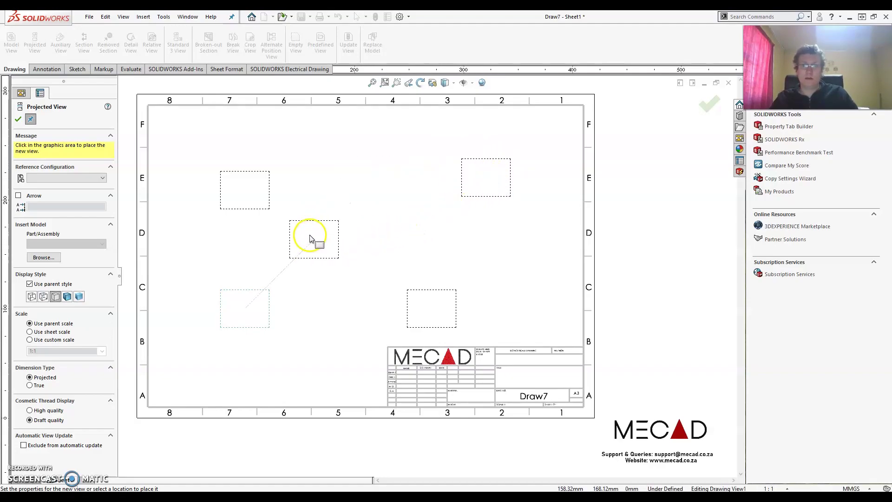
pyautogui.press('Escape')
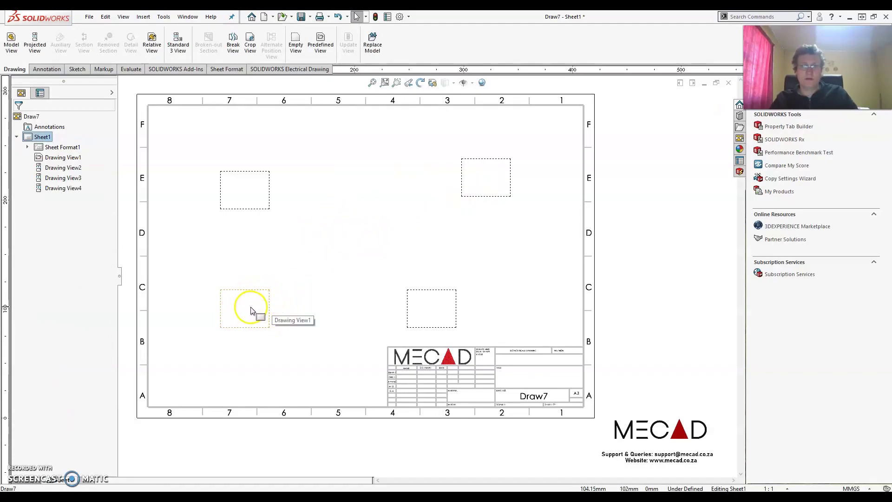
# Set the diagonal projected view's display style to Shaded With Edges and shift the base predefined view slightly up and right
pyautogui.click(478, 160)
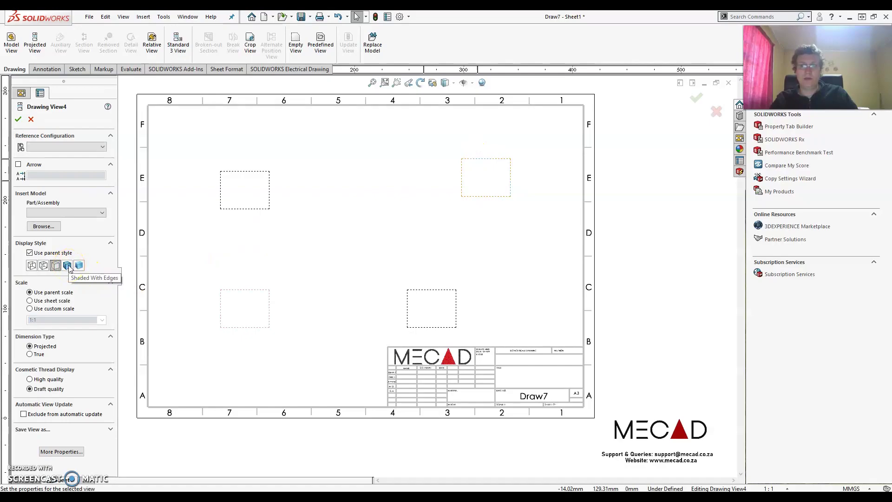
pyautogui.click(67, 265)
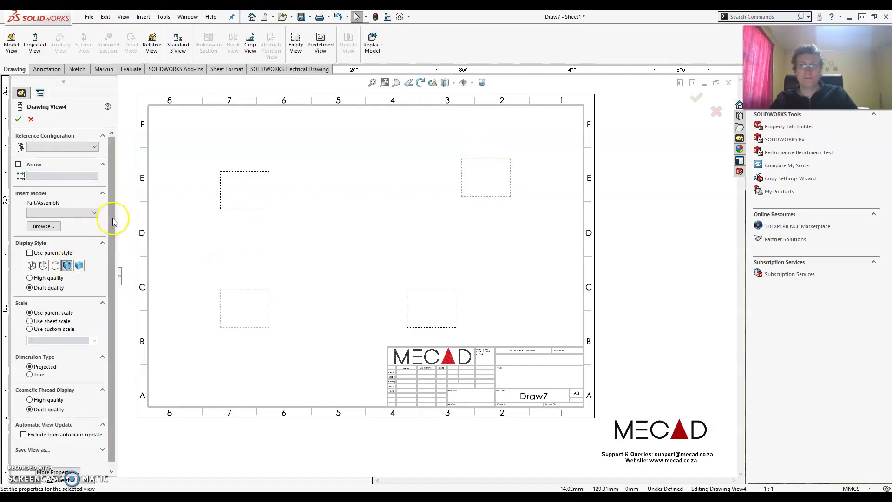
pyautogui.click(18, 120)
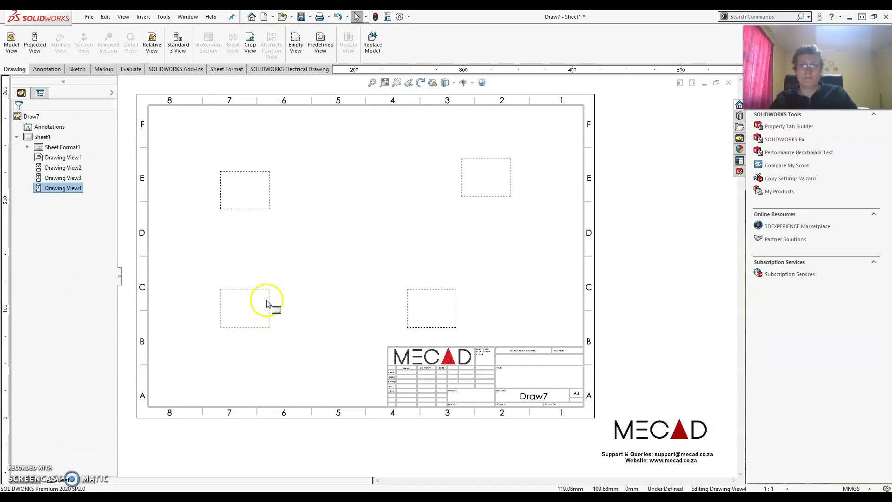
pyautogui.moveTo(268, 298)
pyautogui.mouseDown()
pyautogui.moveTo(282, 294)
pyautogui.moveTo(277, 289)
pyautogui.mouseUp()
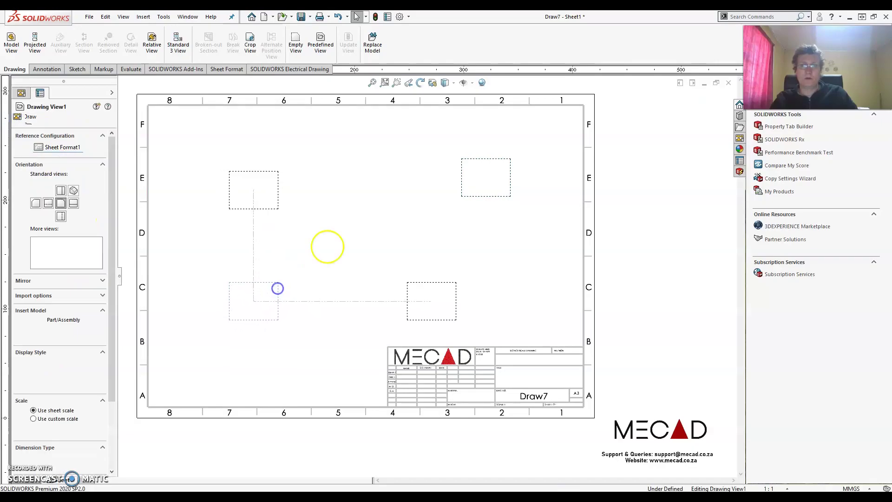
pyautogui.click(335, 208)
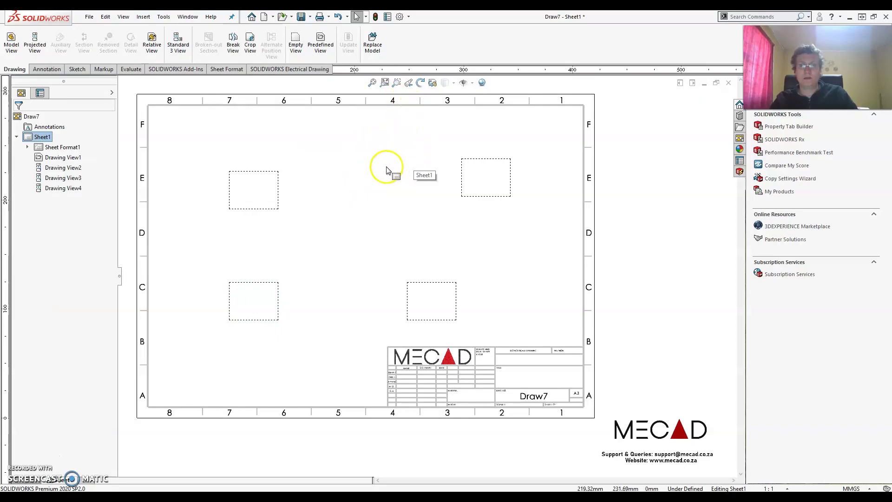
# Make sure the drawing's Detailing properties automatically insert dimensions marked for drawing on view creation
pyautogui.click(400, 17)
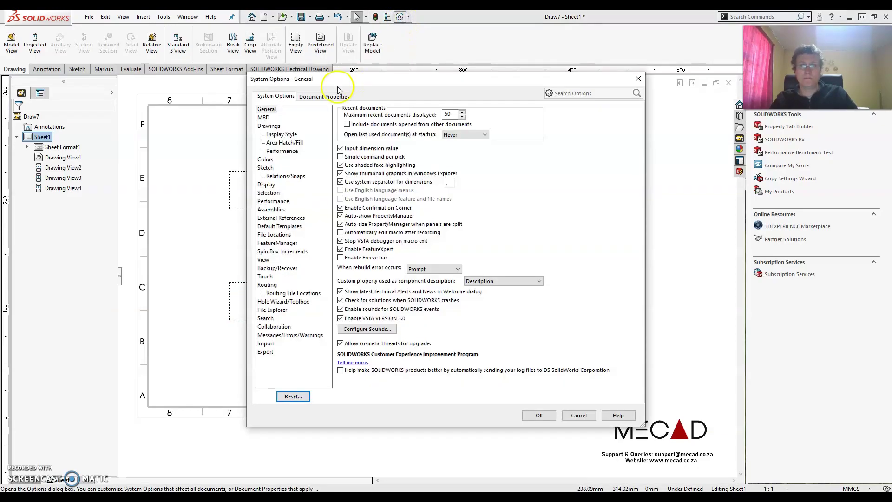
pyautogui.click(326, 97)
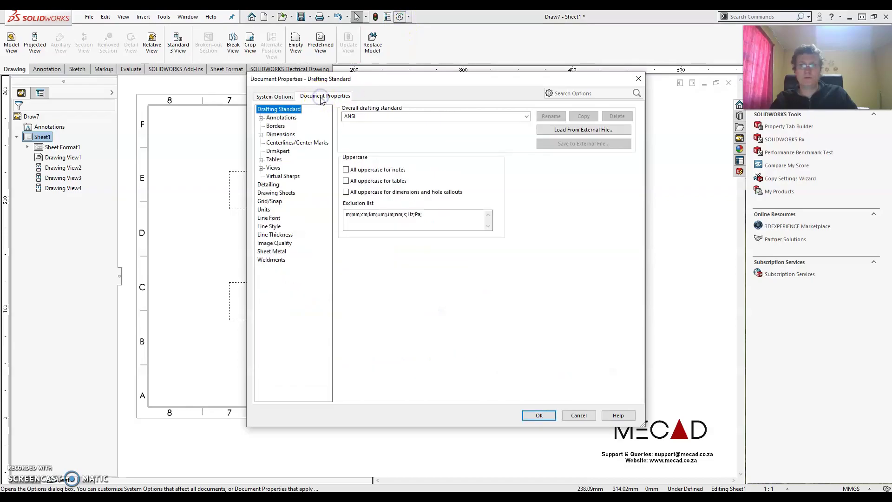
pyautogui.click(268, 185)
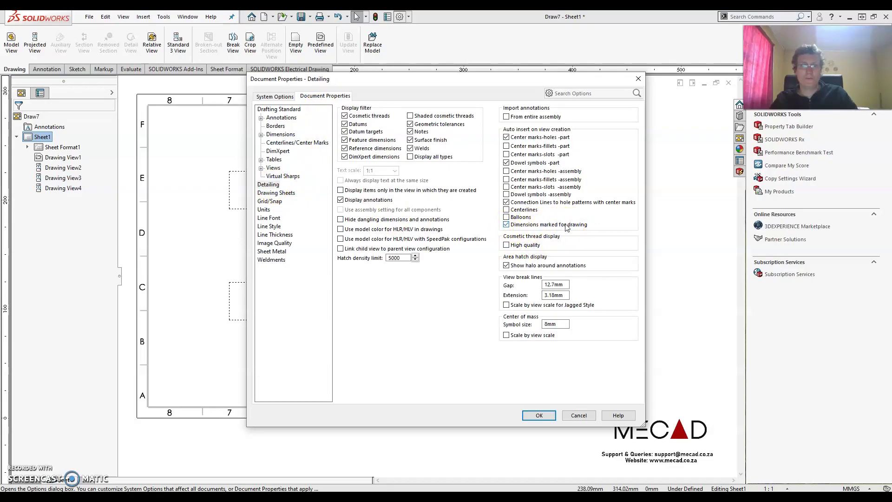
pyautogui.click(540, 416)
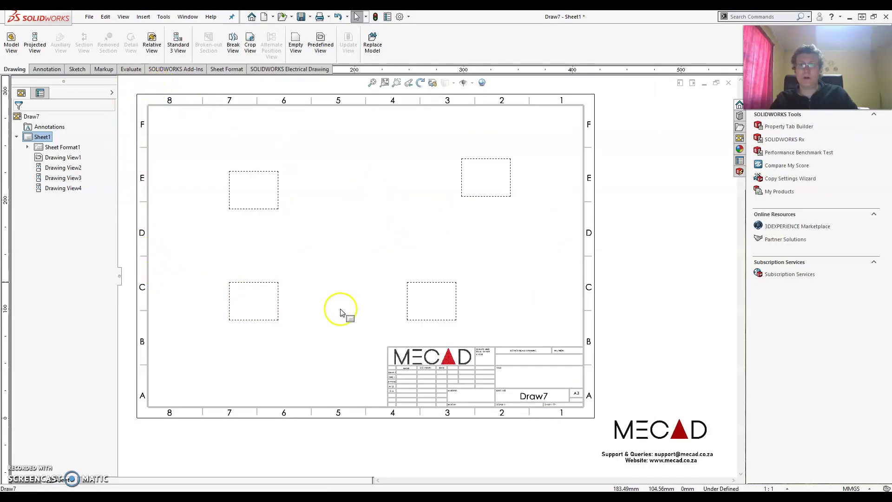
# Save the drawing as a Drawing Templates (*.drwdot) file named Mecad Template in the SOLIDWORKS 2020 templates folder
pyautogui.click(86, 18)
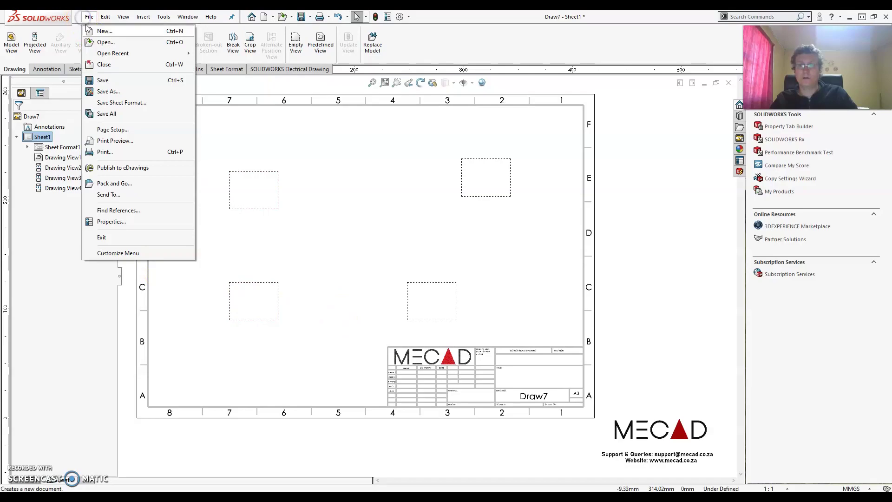
pyautogui.click(100, 95)
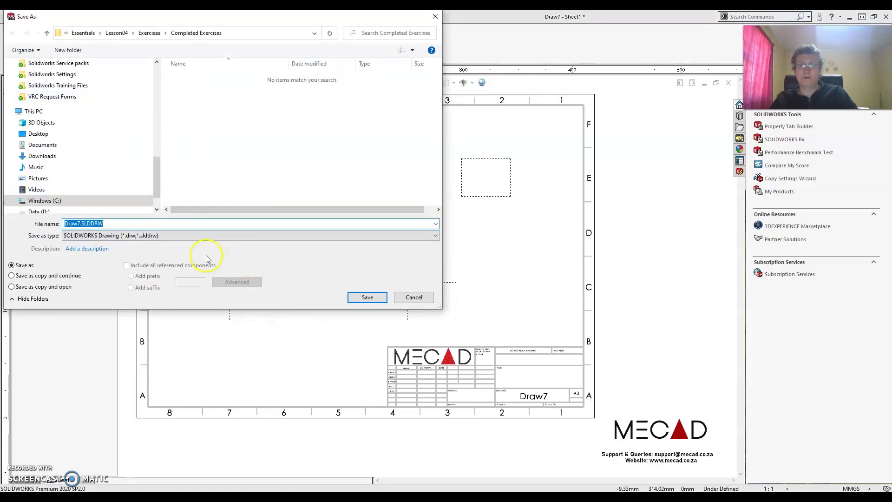
pyautogui.click(99, 236)
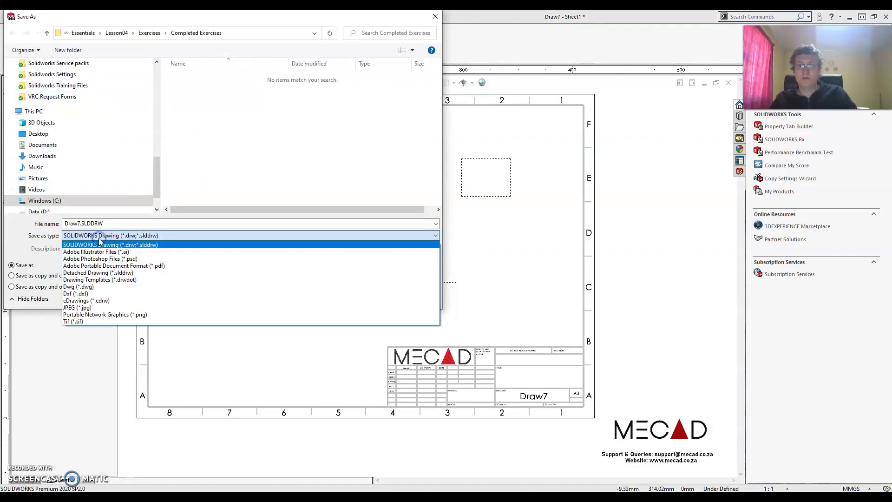
pyautogui.click(113, 283)
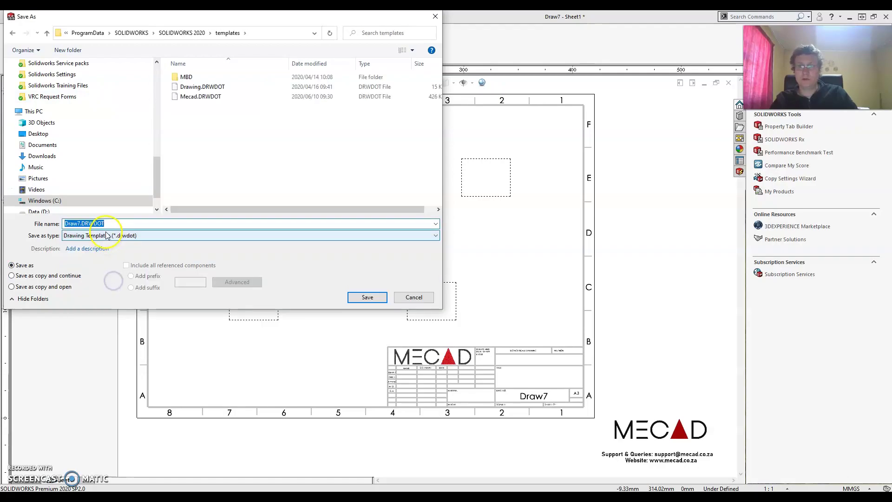
pyautogui.click(205, 97)
pyautogui.click(134, 225)
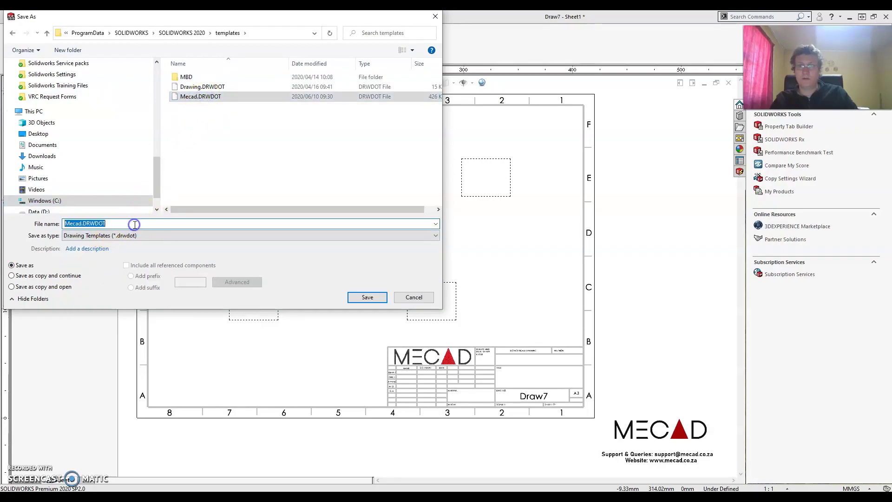
pyautogui.press('BackSpace')
pyautogui.press('BackSpace')
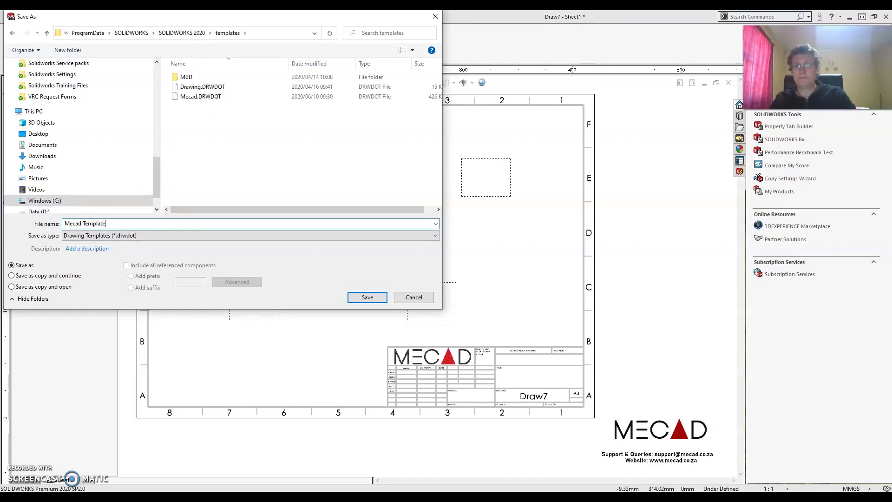
pyautogui.click(356, 301)
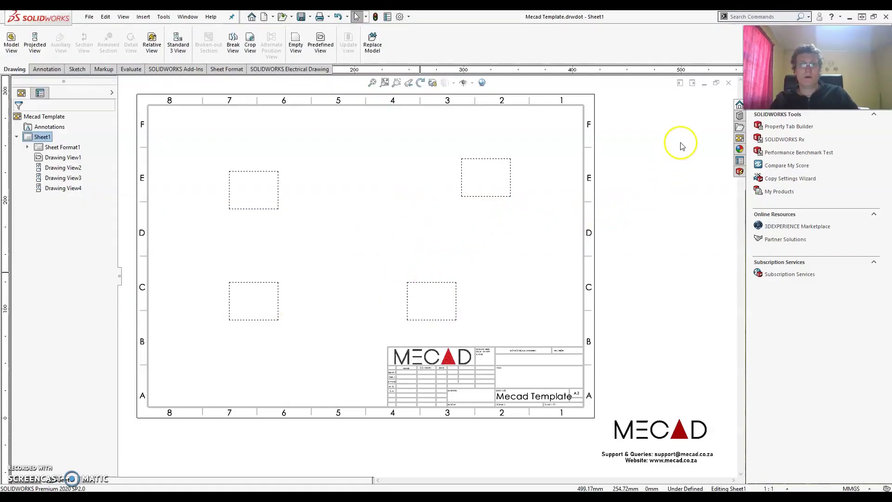
# Close the template and make a drawing from the open Idler Arm part using the Mecad Template
pyautogui.click(728, 84)
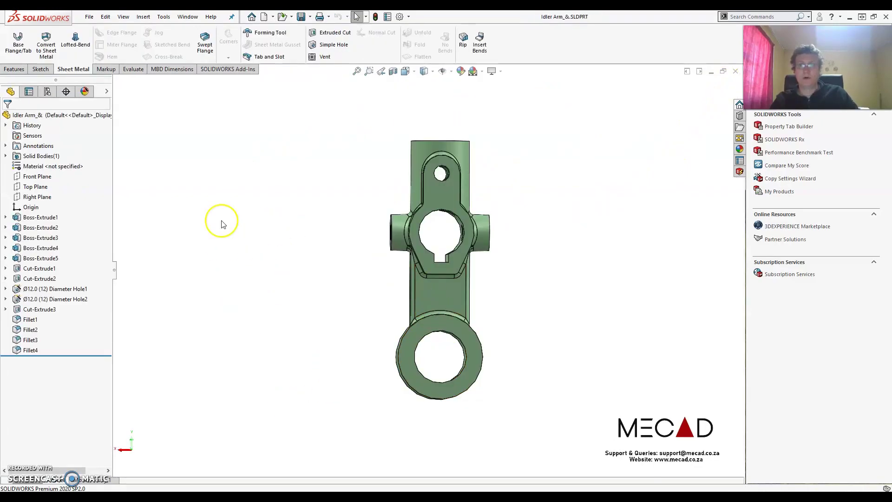
pyautogui.click(86, 17)
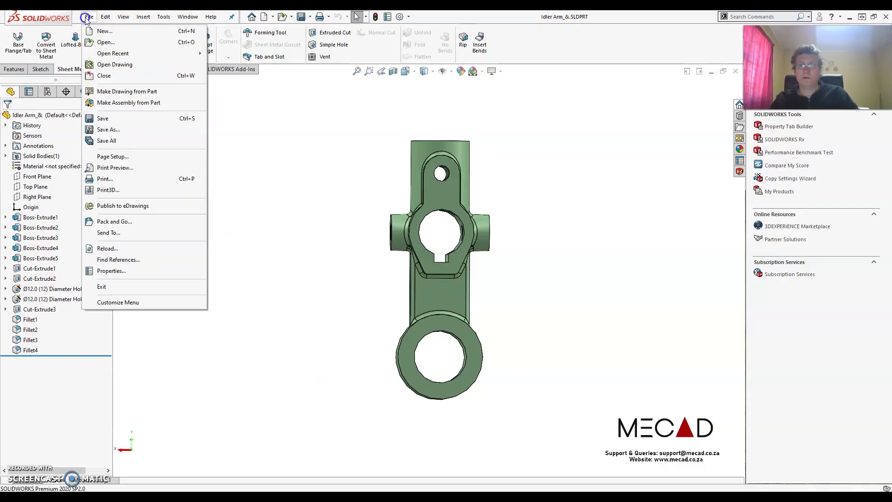
pyautogui.click(117, 92)
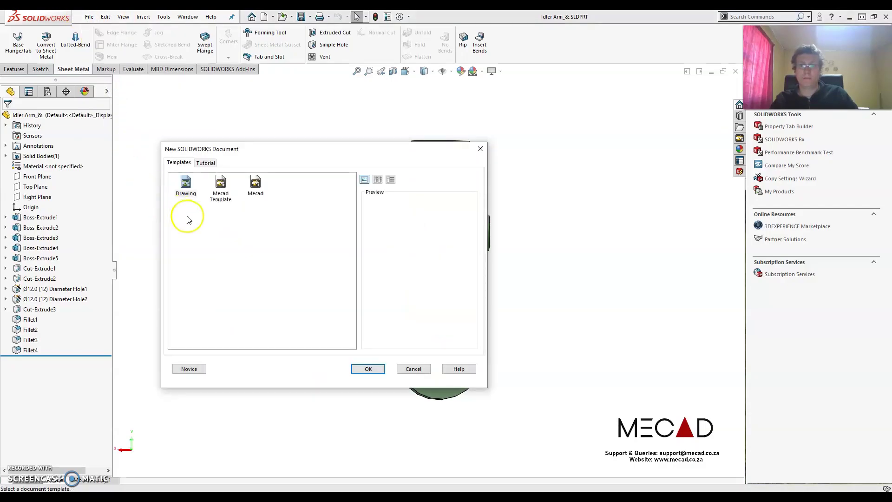
pyautogui.click(222, 200)
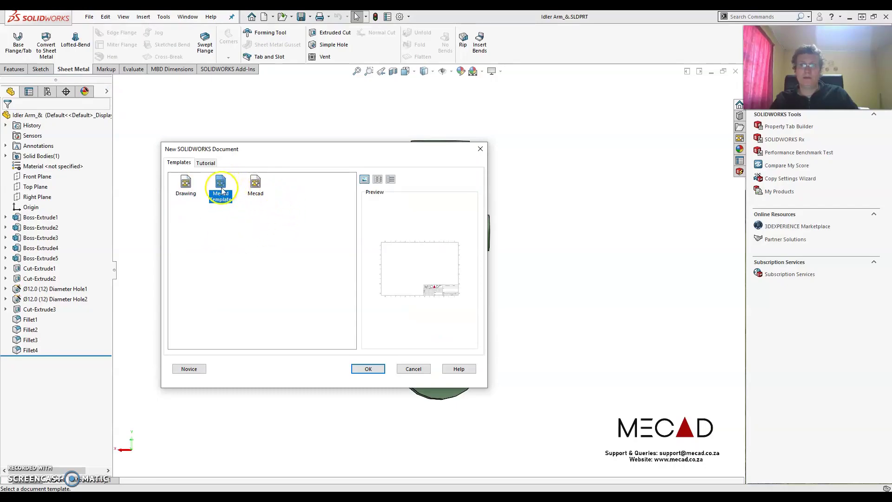
pyautogui.click(370, 368)
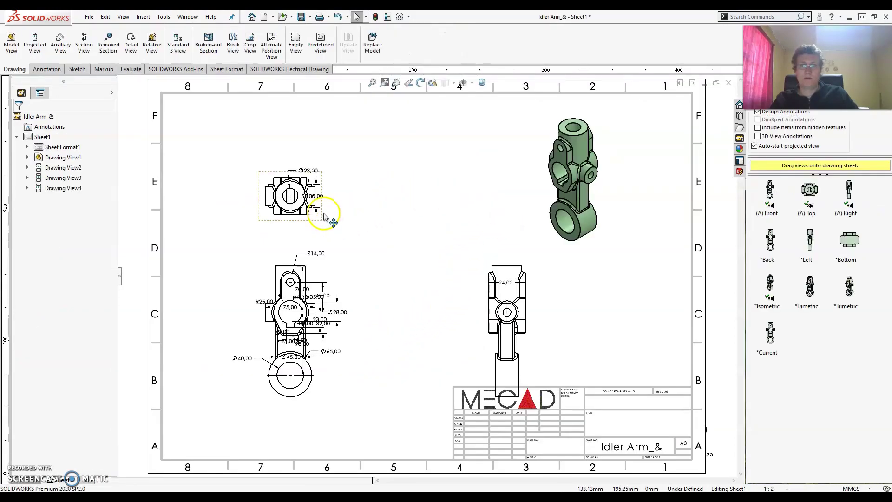
# Shift the top view up, the front view up and slightly left, and the shaded isometric view to the right
pyautogui.moveTo(305, 225); pyautogui.dragTo(301, 193)
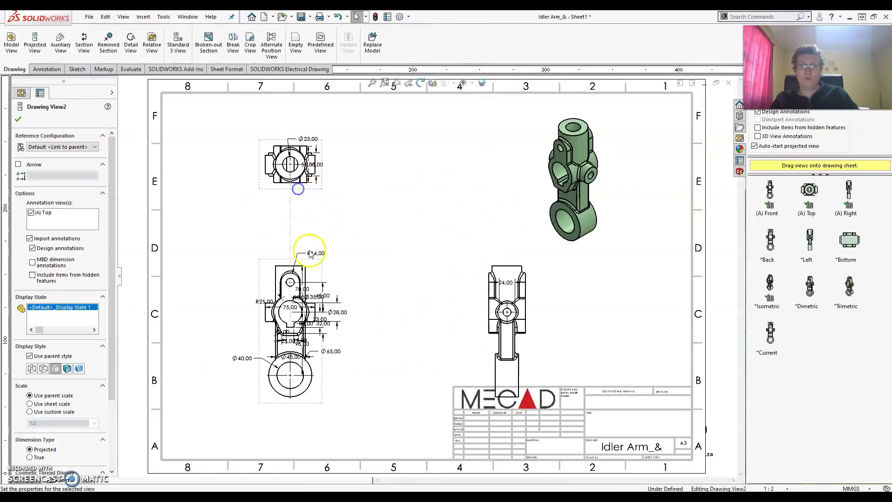
pyautogui.moveTo(279, 260); pyautogui.dragTo(276, 229)
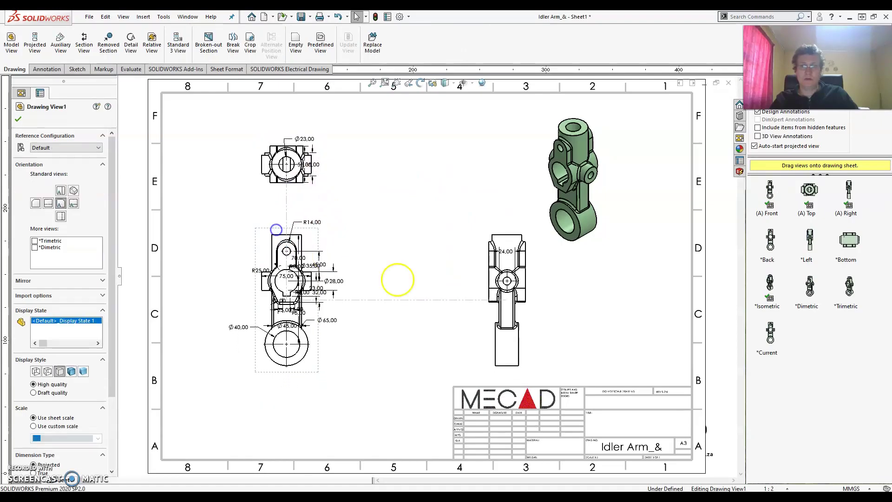
pyautogui.moveTo(604, 257); pyautogui.dragTo(643, 255)
pyautogui.click(390, 213)
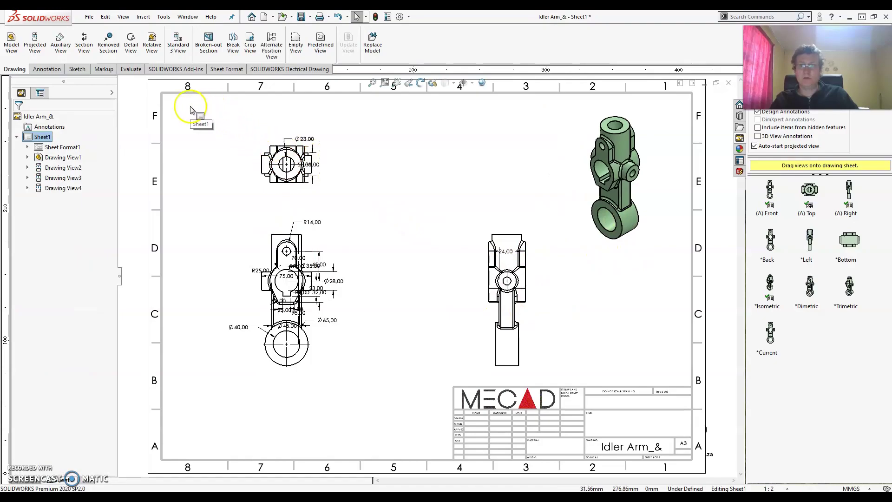
# Auto Arrange all the dimensions in the front, top and side views together
pyautogui.moveTo(190, 106); pyautogui.dragTo(551, 380)
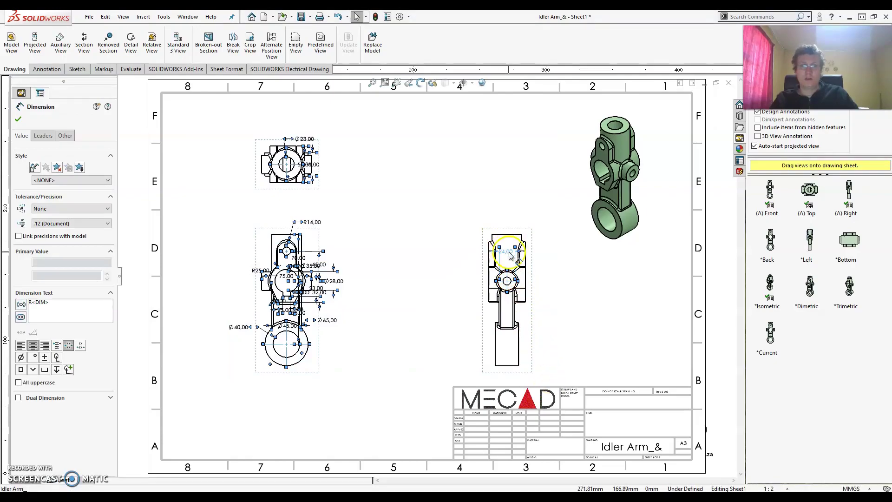
pyautogui.rightClick(310, 222)
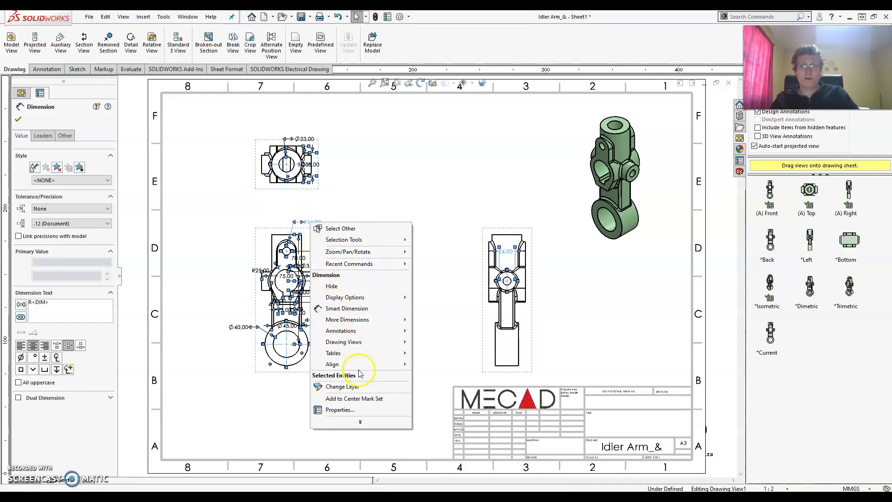
pyautogui.moveTo(357, 366)
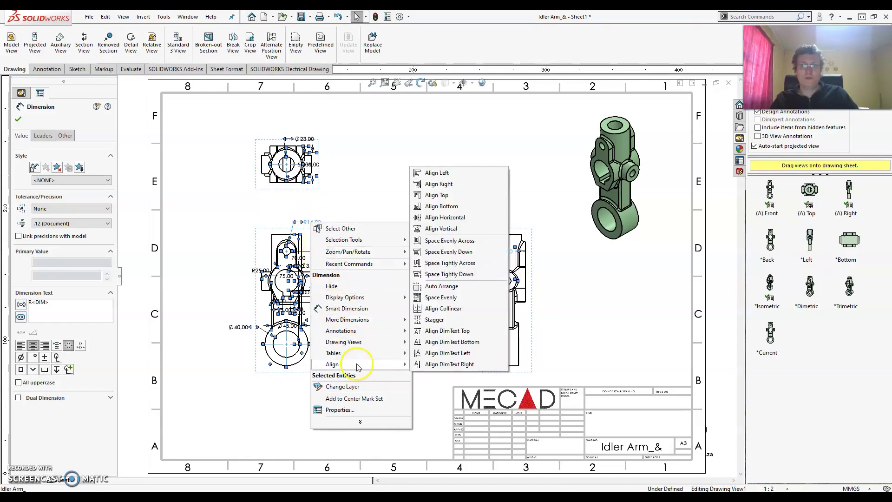
pyautogui.click(447, 290)
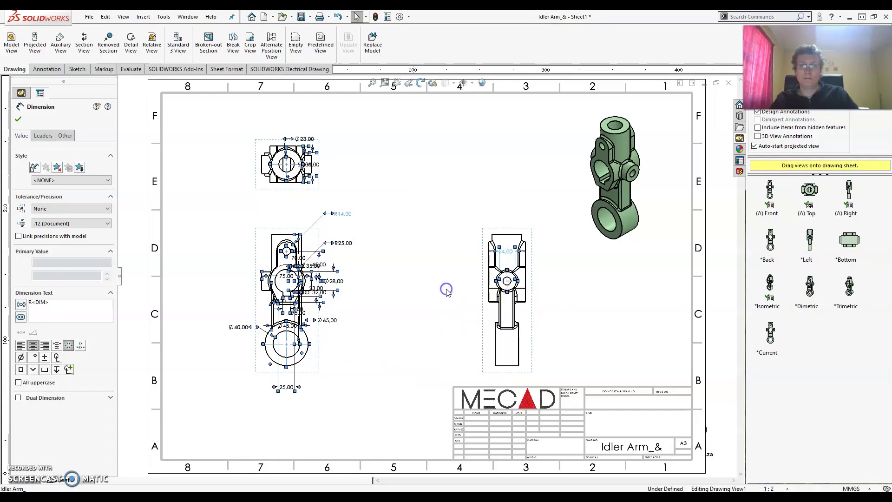
pyautogui.click(416, 167)
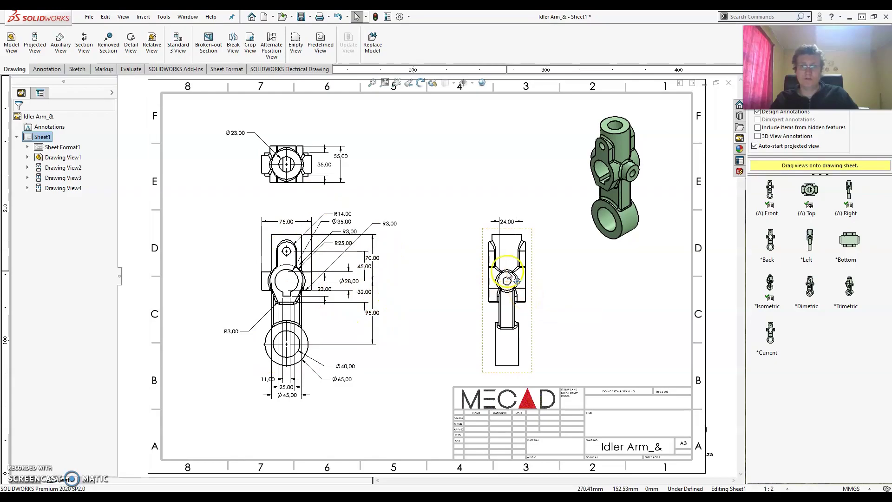
# Move the 75 mm width dimension from the front view to the top view and place it just below that view
pyautogui.scroll(-1, 298, 223)
pyautogui.scroll(-2, 289, 227)
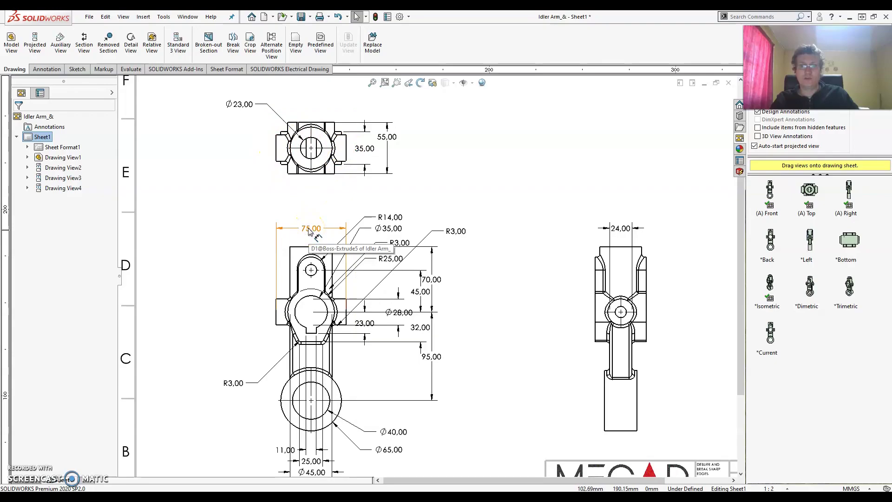
pyautogui.click(309, 229)
pyautogui.moveTo(309, 219); pyautogui.dragTo(315, 168)
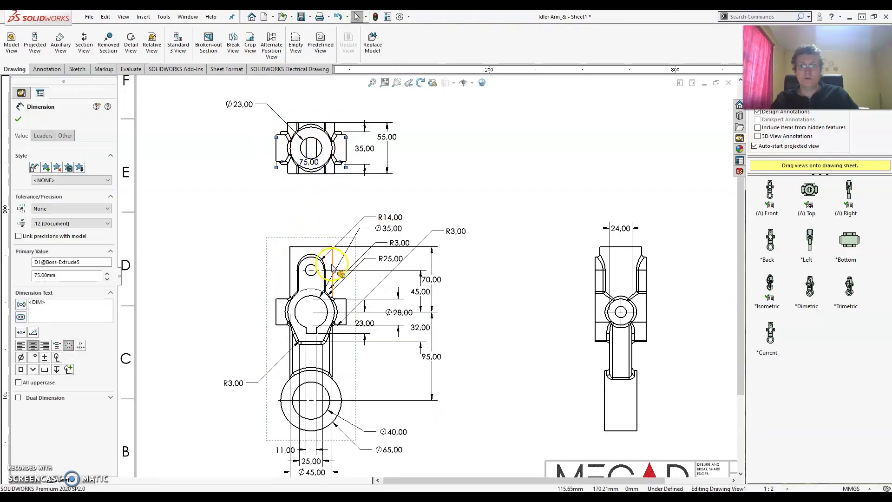
pyautogui.click(312, 233)
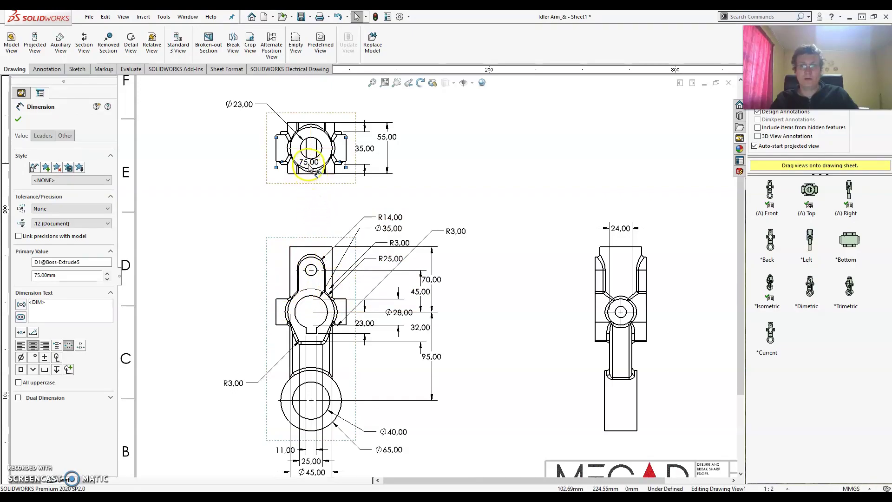
pyautogui.moveTo(304, 163); pyautogui.dragTo(305, 178)
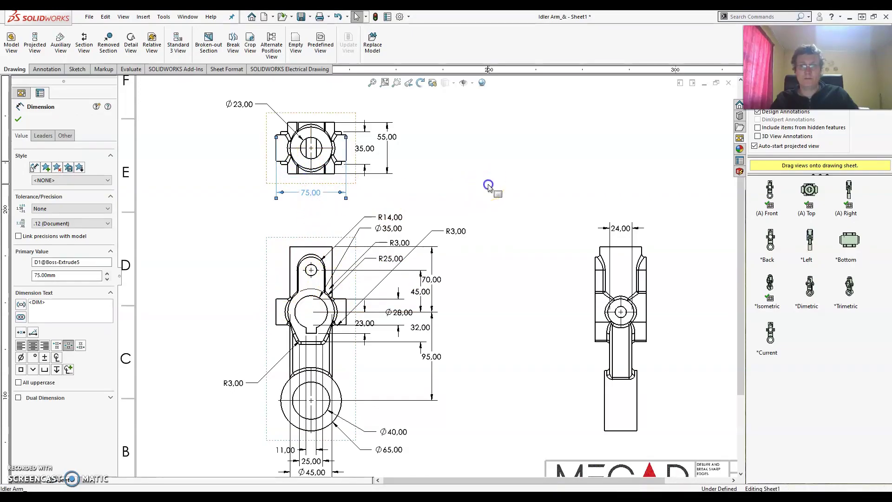
# Copy the 75 mm width dimension from the top view back to the front view, placing it above the part
pyautogui.click(303, 205)
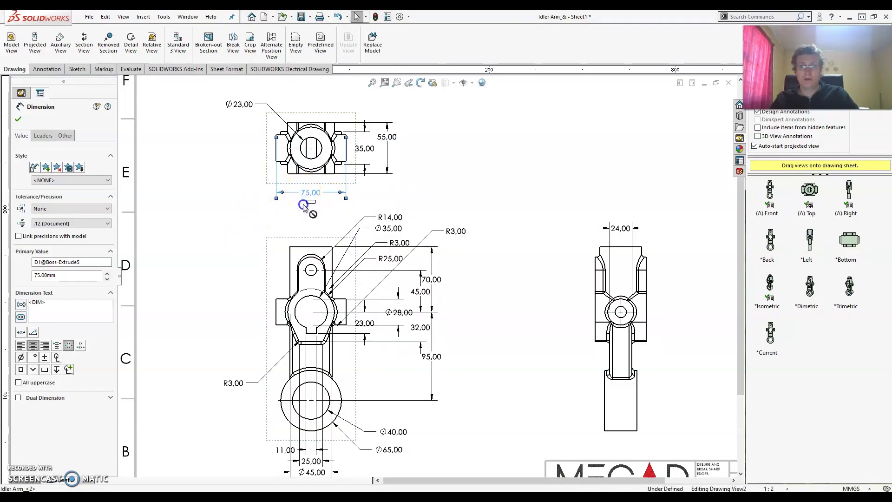
pyautogui.click(309, 254)
pyautogui.click(305, 228)
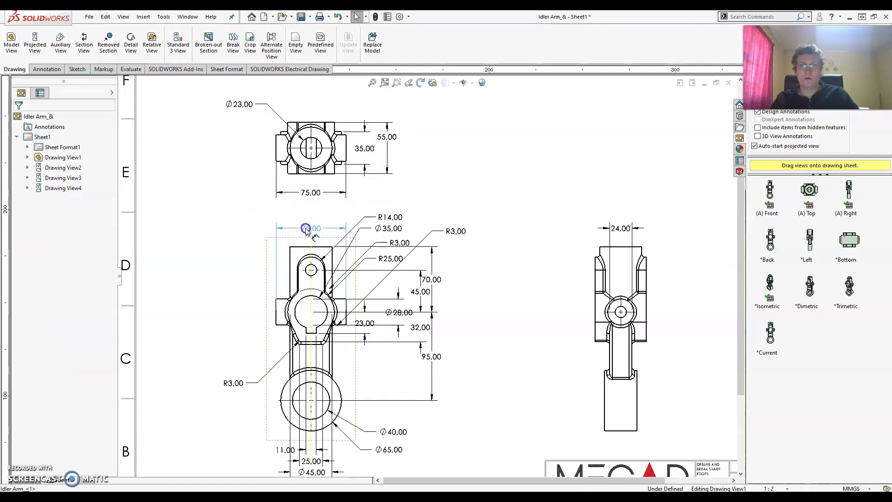
pyautogui.click(217, 205)
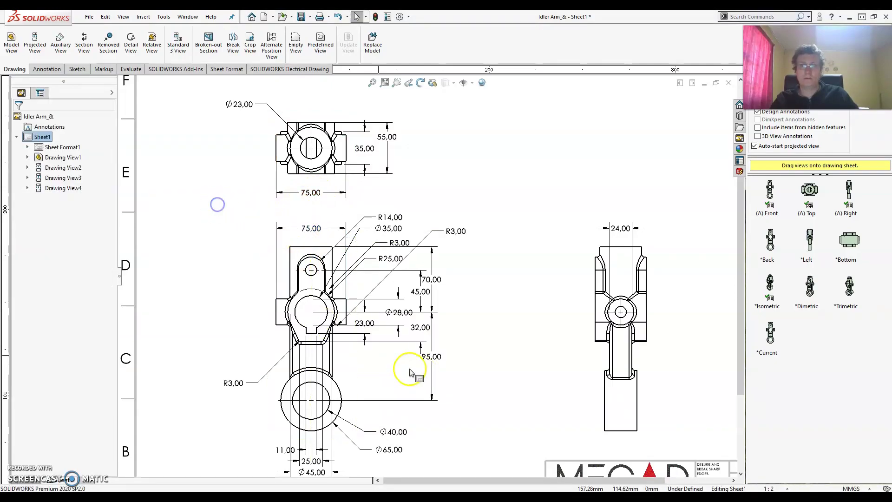
pyautogui.scroll(6, 534, 362)
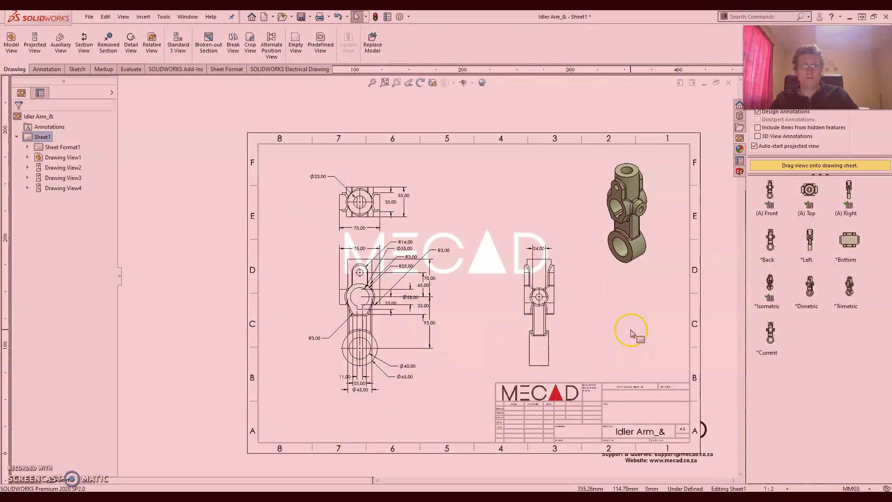